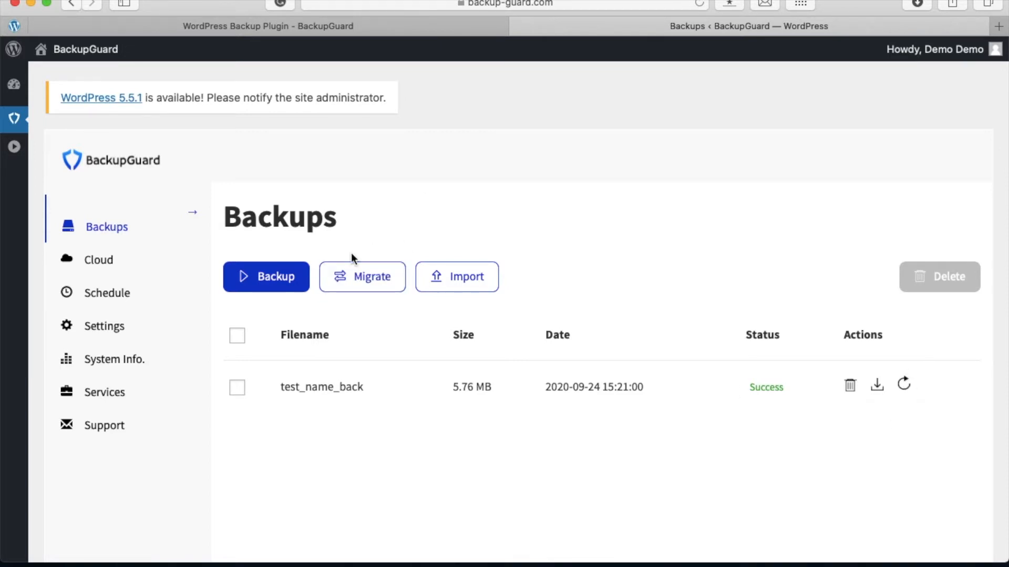
Step: Start a manual backup and expand its custom backup and cloud upload options to view the choices
{"action": "left_click", "coordinate": [287, 284]}
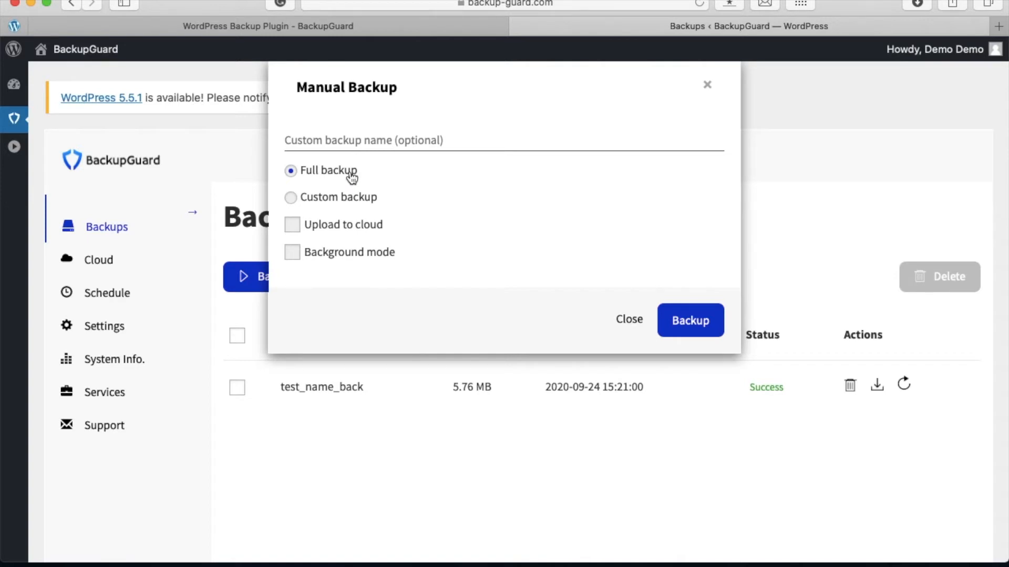
{"action": "left_click", "coordinate": [350, 195]}
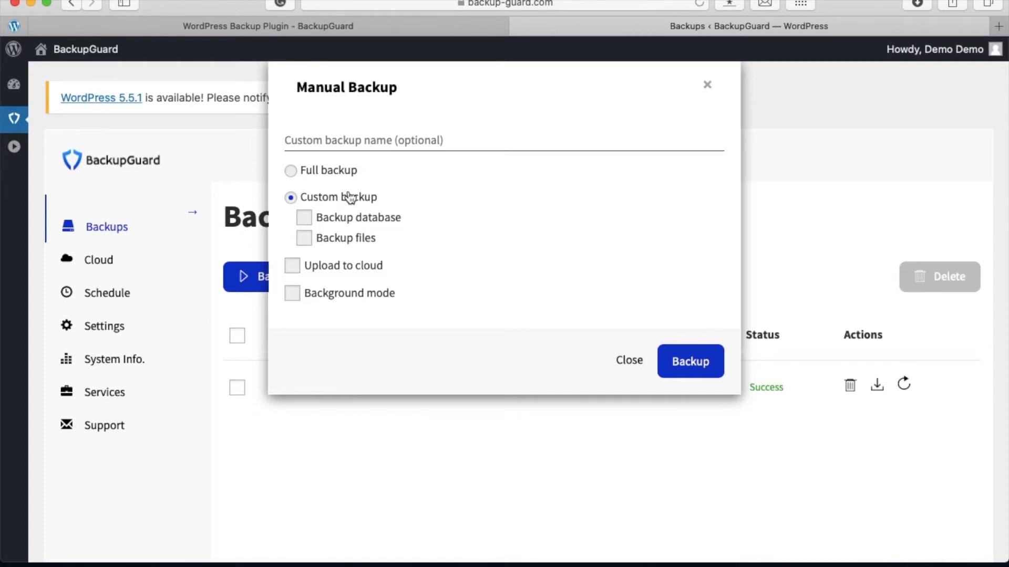
{"action": "left_click", "coordinate": [291, 266]}
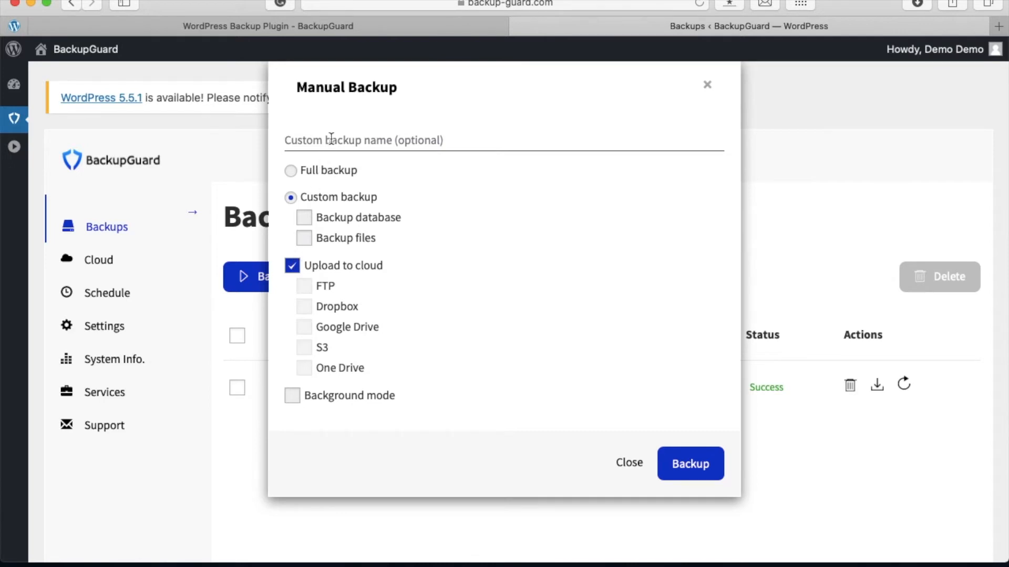
Step: Name the manual backup test_backup, set it to a full backup without cloud upload, and run it
{"action": "type", "text": "test_backup"}
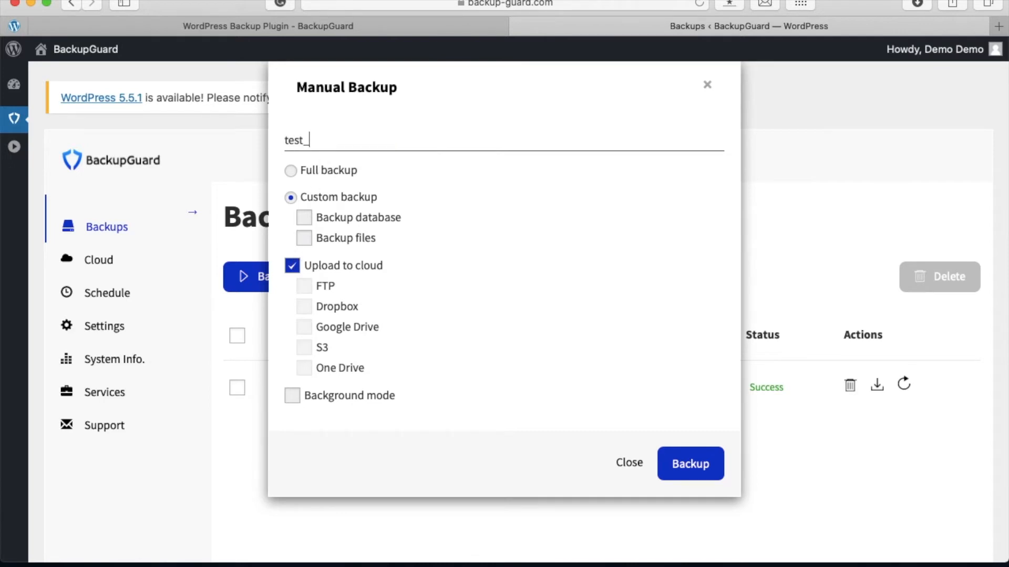
{"action": "left_click", "coordinate": [290, 170]}
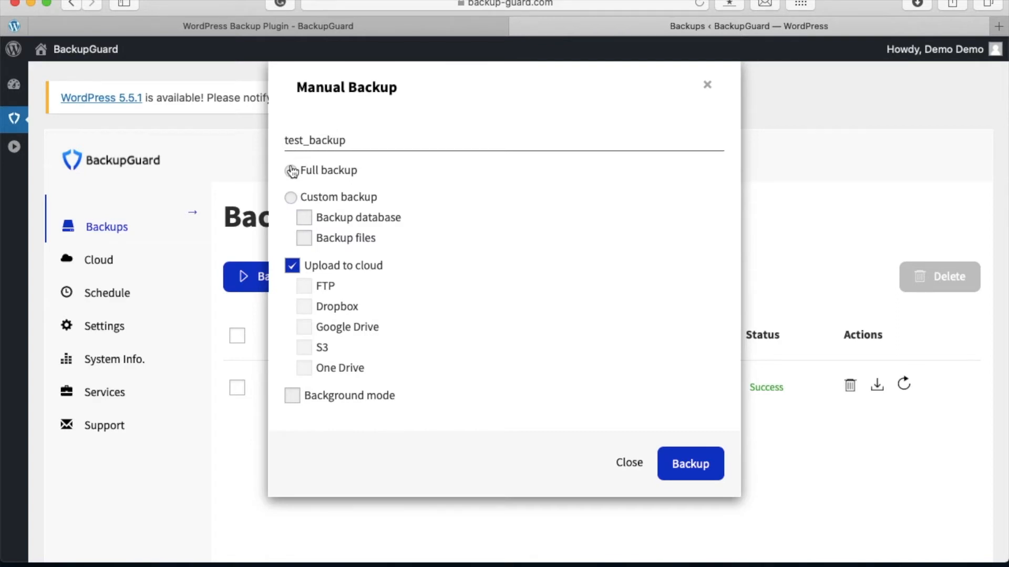
{"action": "left_click", "coordinate": [291, 197]}
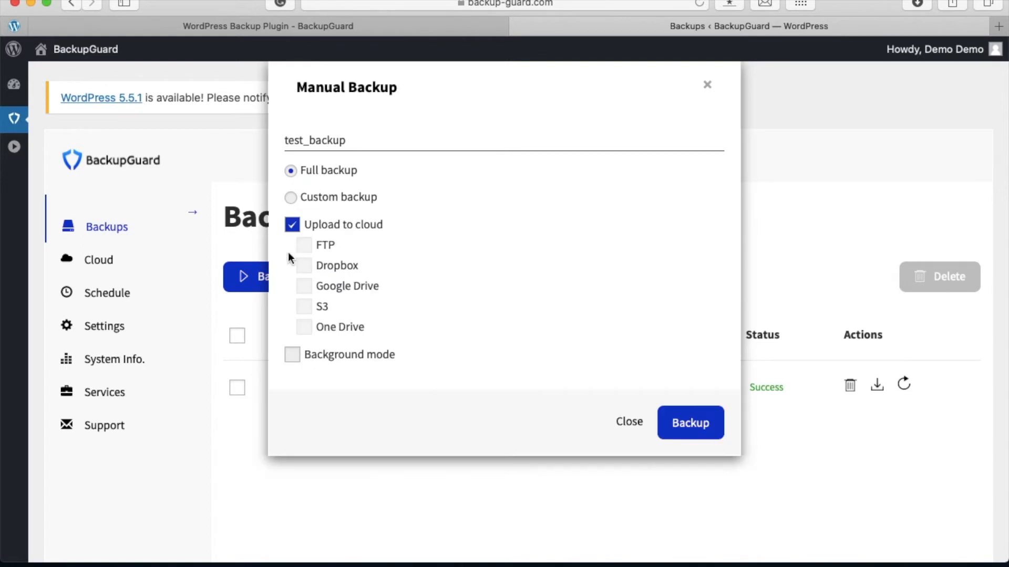
{"action": "left_click", "coordinate": [293, 226]}
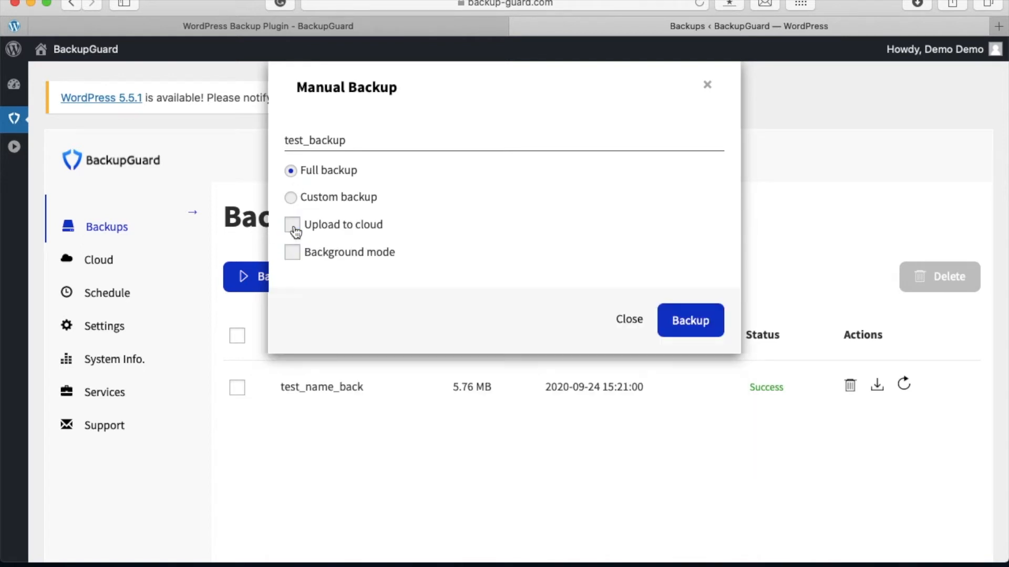
{"action": "left_click", "coordinate": [694, 322]}
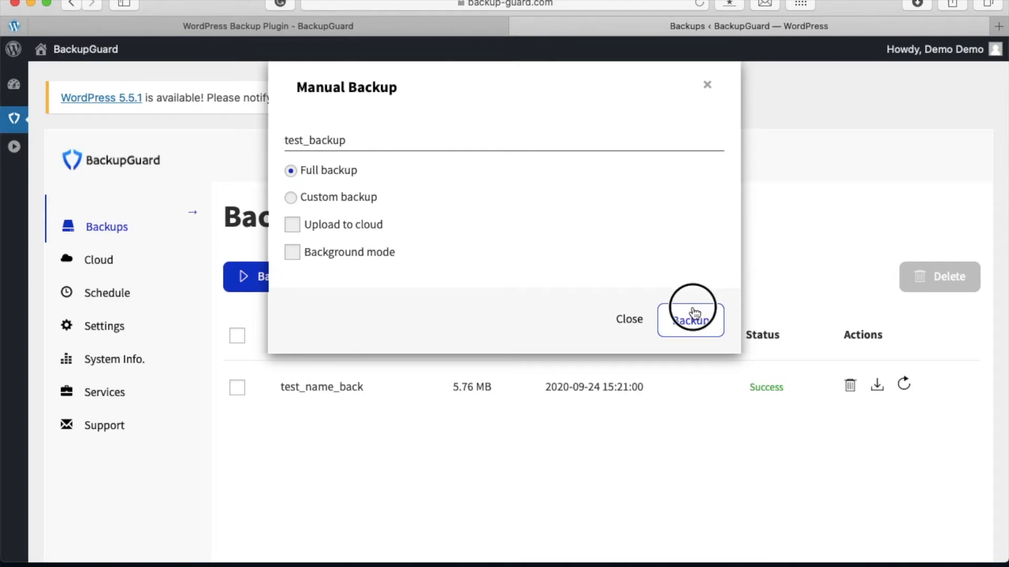
{"action": "left_click", "coordinate": [692, 318]}
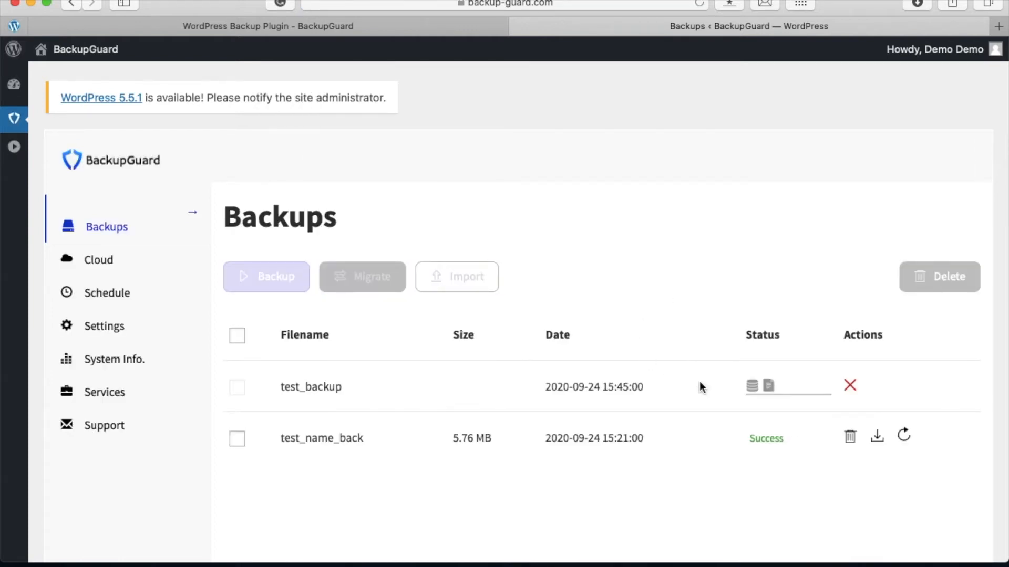
{"action": "mouse_move", "coordinate": [761, 399]}
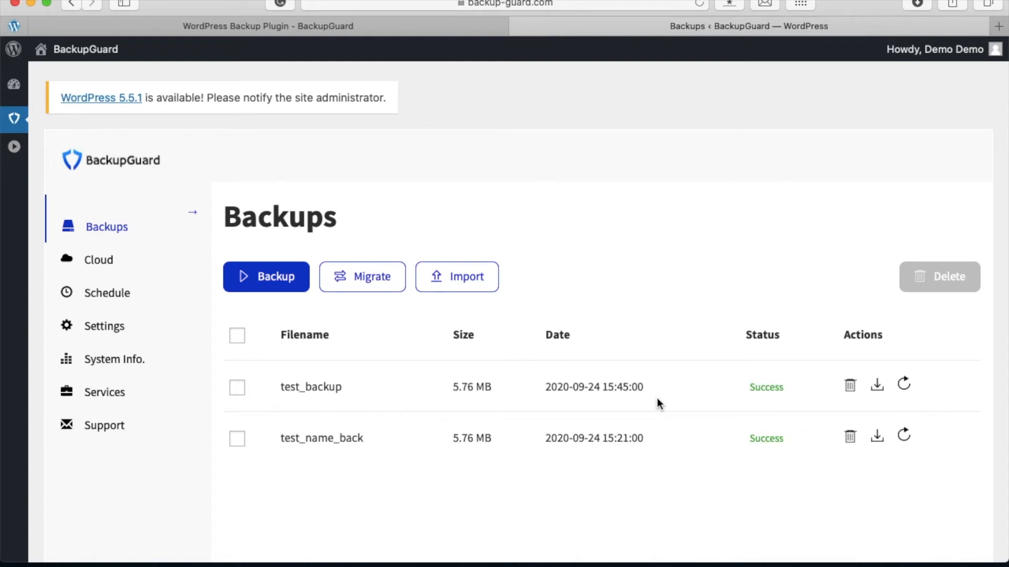
Step: Review the migration package options and the available import sources, closing each dialog without starting anything
{"action": "left_click", "coordinate": [386, 276]}
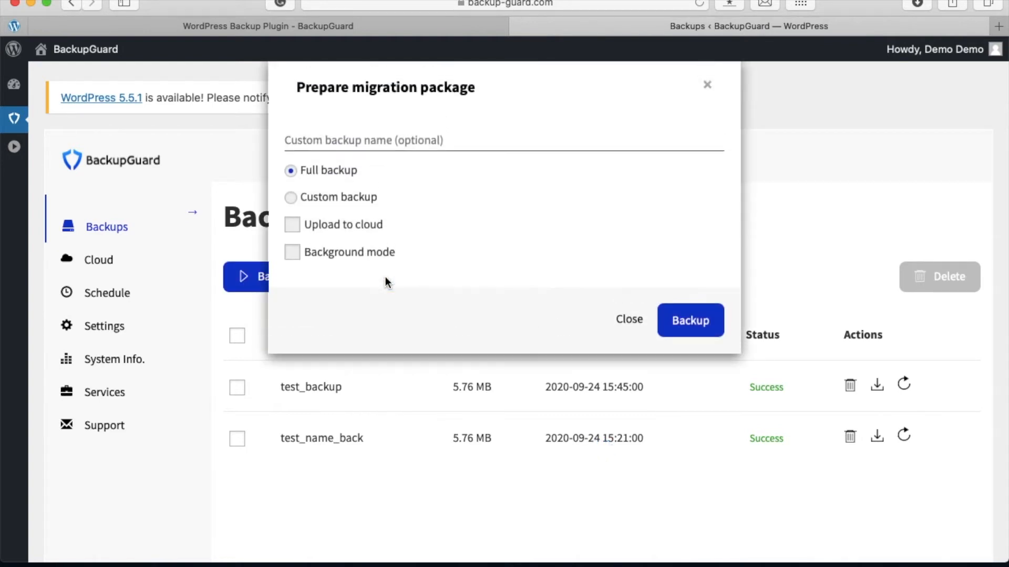
{"action": "left_click", "coordinate": [629, 321]}
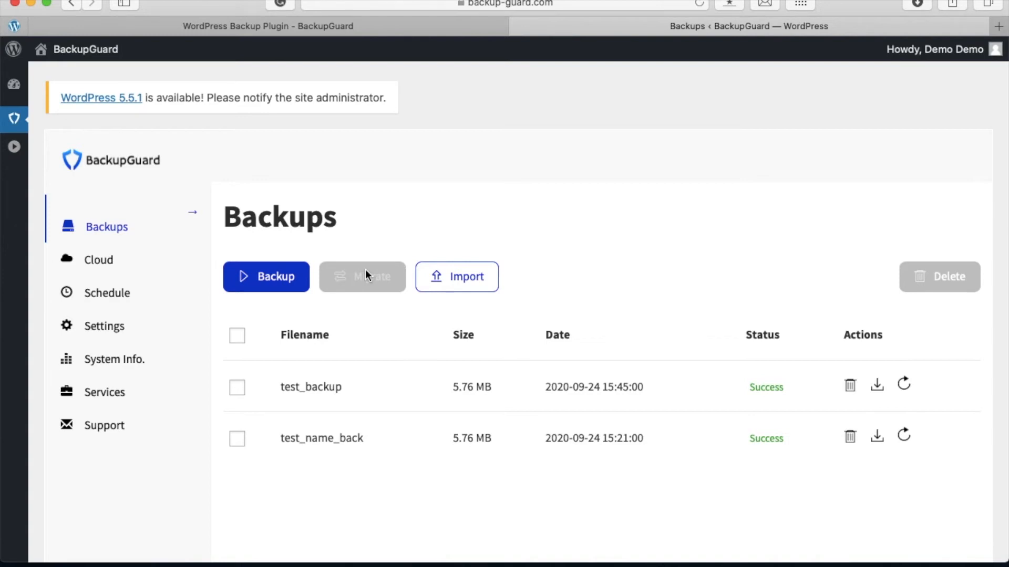
{"action": "left_click", "coordinate": [447, 288]}
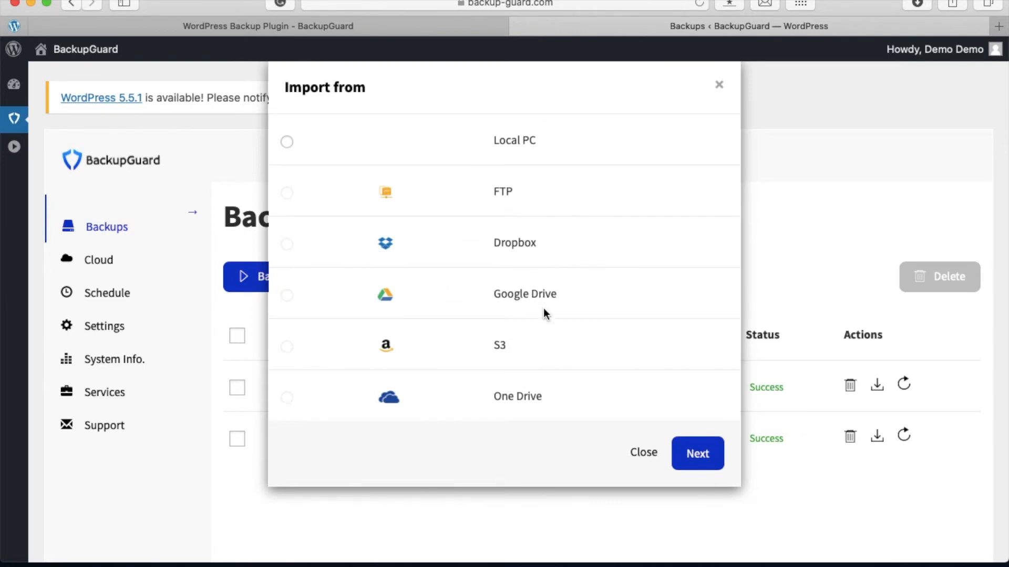
{"action": "left_click", "coordinate": [637, 452]}
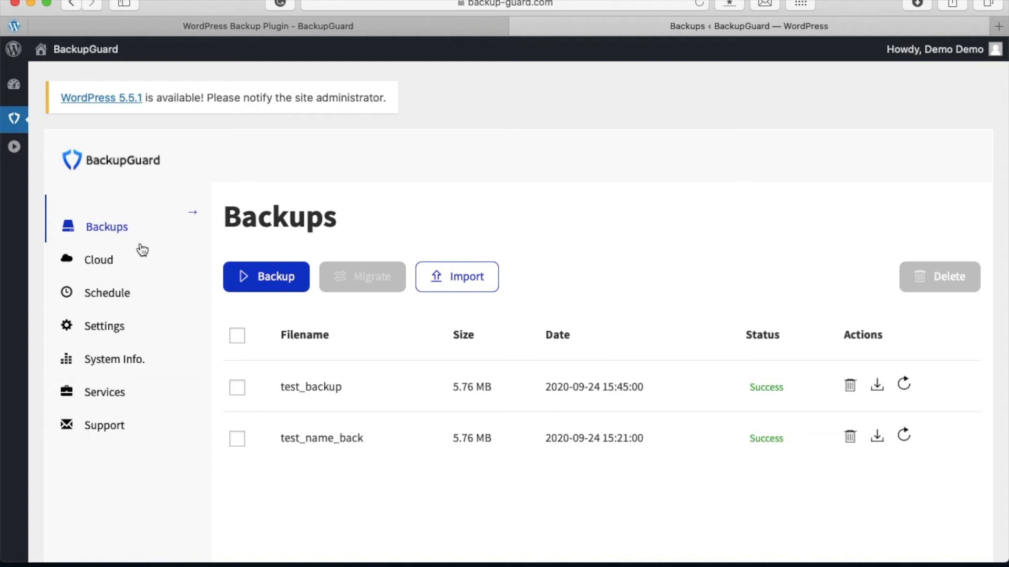
Step: Review the destination folder and the connectable storage services in the cloud settings
{"action": "left_click", "coordinate": [122, 265]}
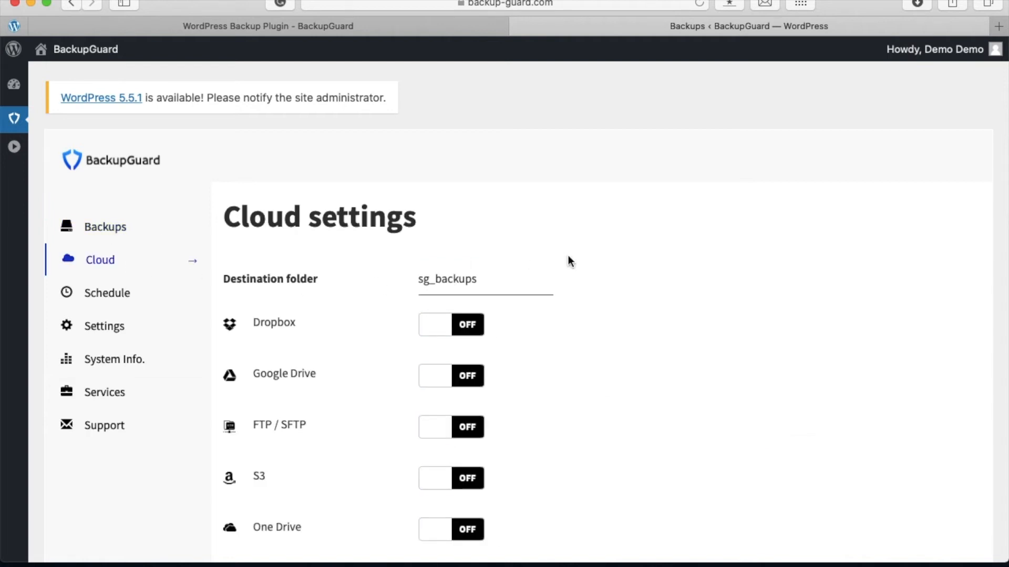
{"action": "scroll", "coordinate": [568, 257], "scroll_direction": "down", "scroll_amount": 2}
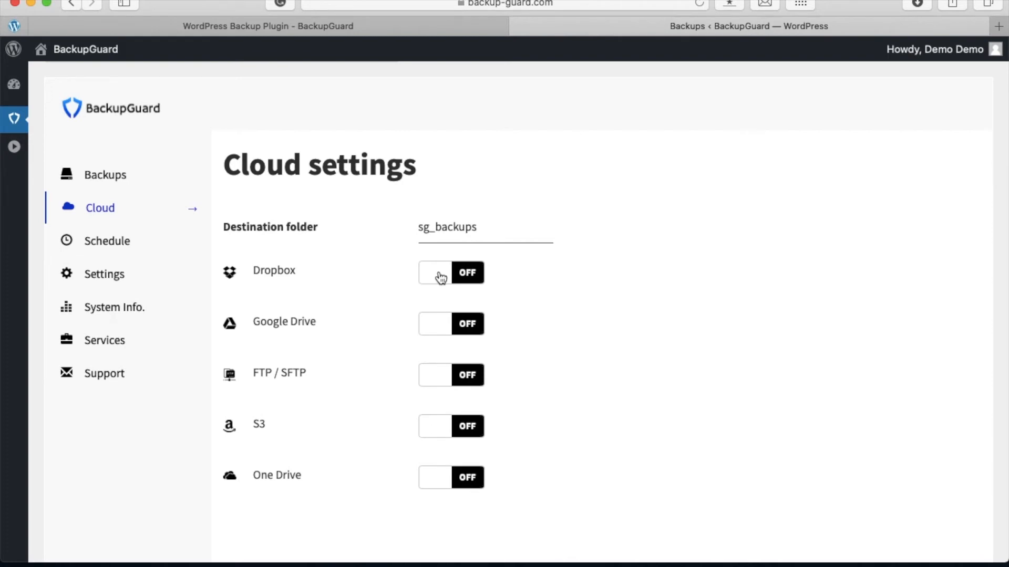
Step: Examine the recurrence intervals and backup options offered for a new backup schedule, and close it without saving
{"action": "left_click", "coordinate": [114, 247]}
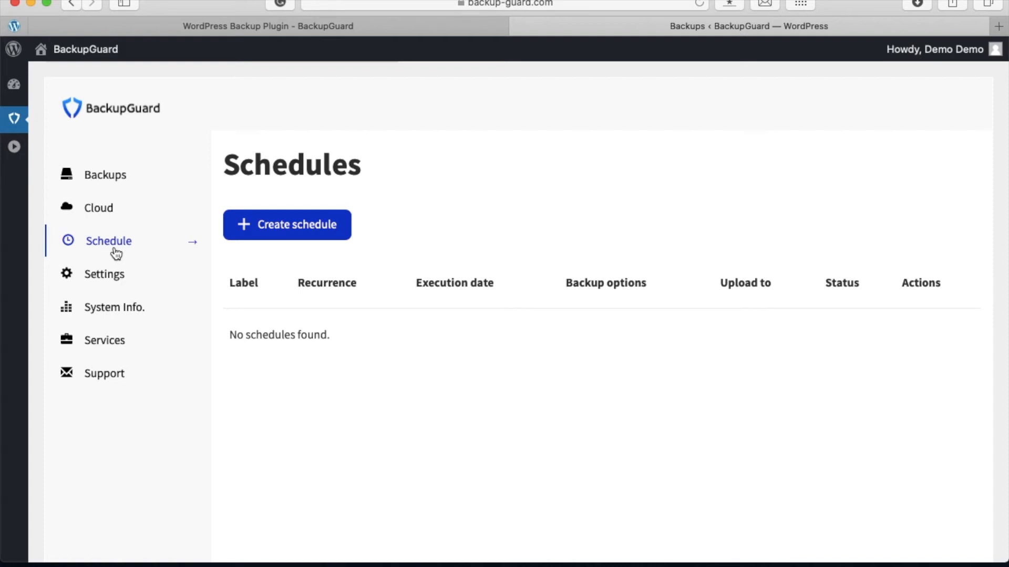
{"action": "left_click", "coordinate": [261, 225]}
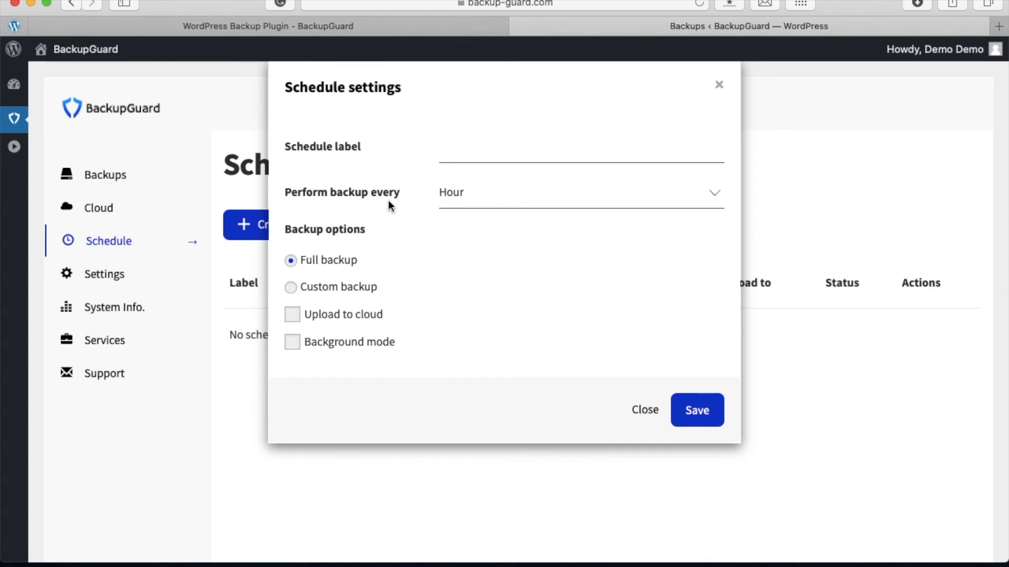
{"action": "left_click", "coordinate": [439, 194]}
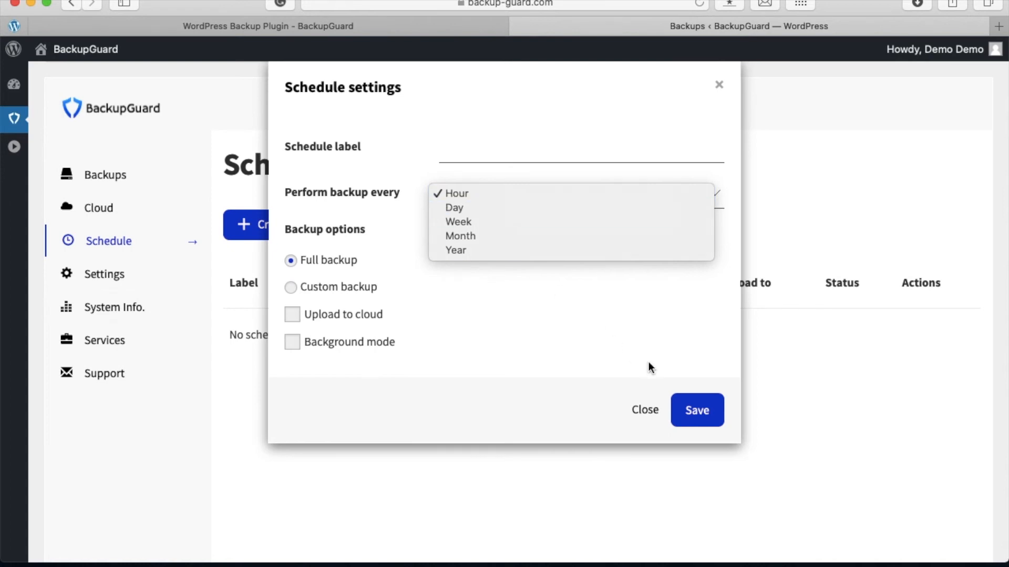
{"action": "left_click", "coordinate": [644, 411]}
{"action": "left_click", "coordinate": [644, 412]}
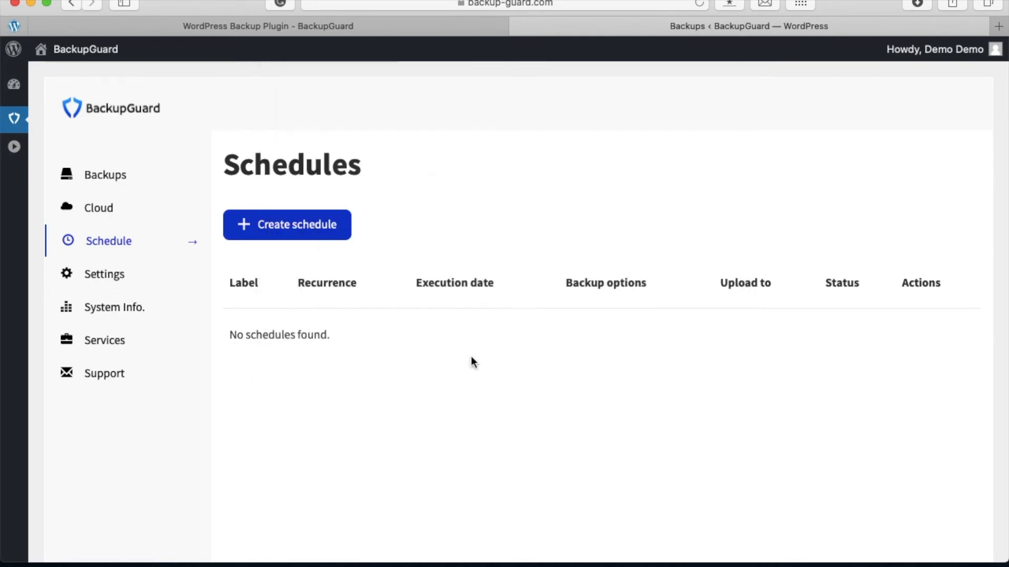
Step: Read through the plugin's general settings, from email notifications down to the backup destination path
{"action": "left_click", "coordinate": [125, 274]}
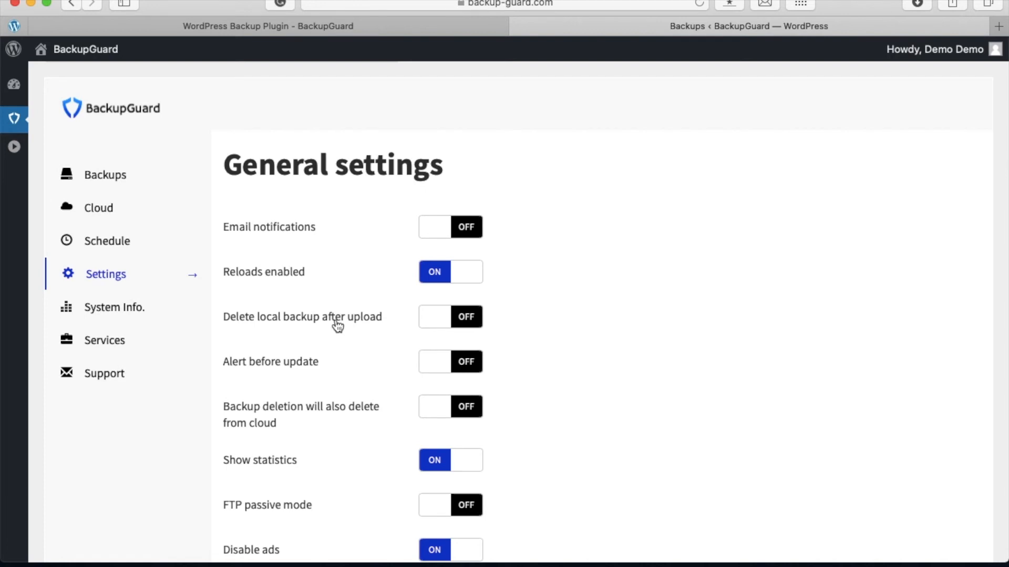
{"action": "scroll", "coordinate": [338, 326], "scroll_direction": "down", "scroll_amount": 1}
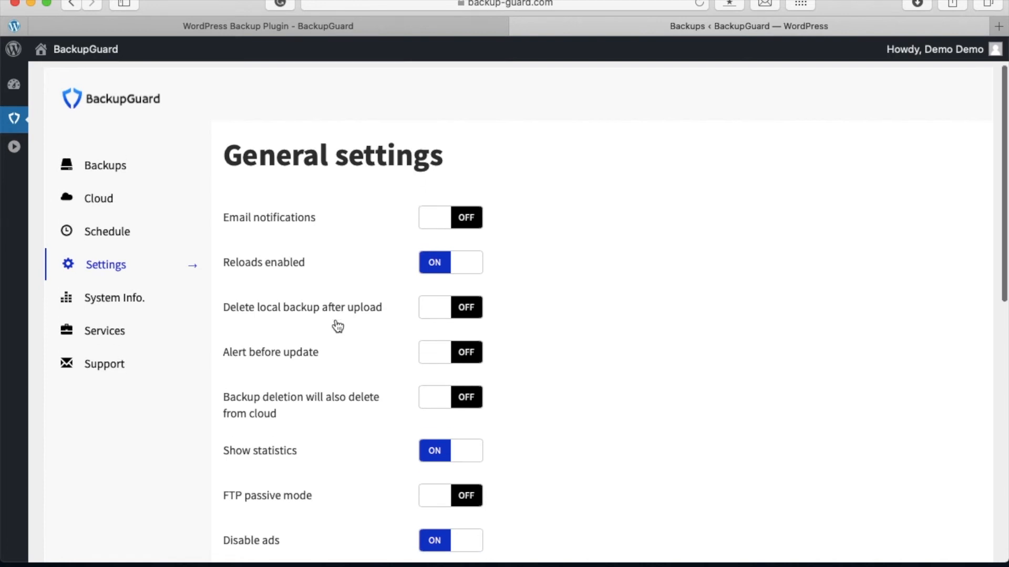
{"action": "scroll", "coordinate": [335, 320], "scroll_direction": "down", "scroll_amount": 1}
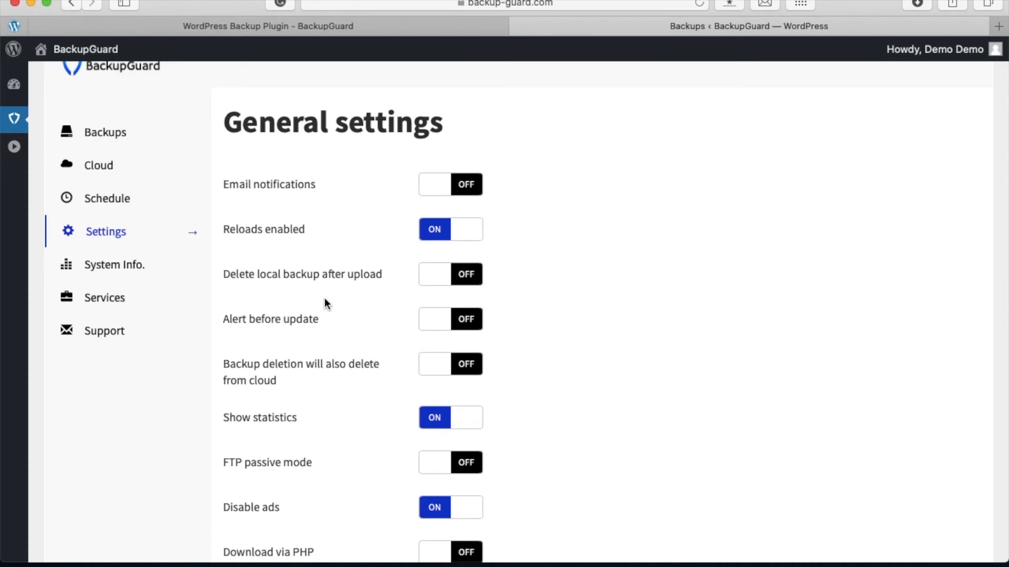
{"action": "scroll", "coordinate": [326, 367], "scroll_direction": "down", "scroll_amount": 3}
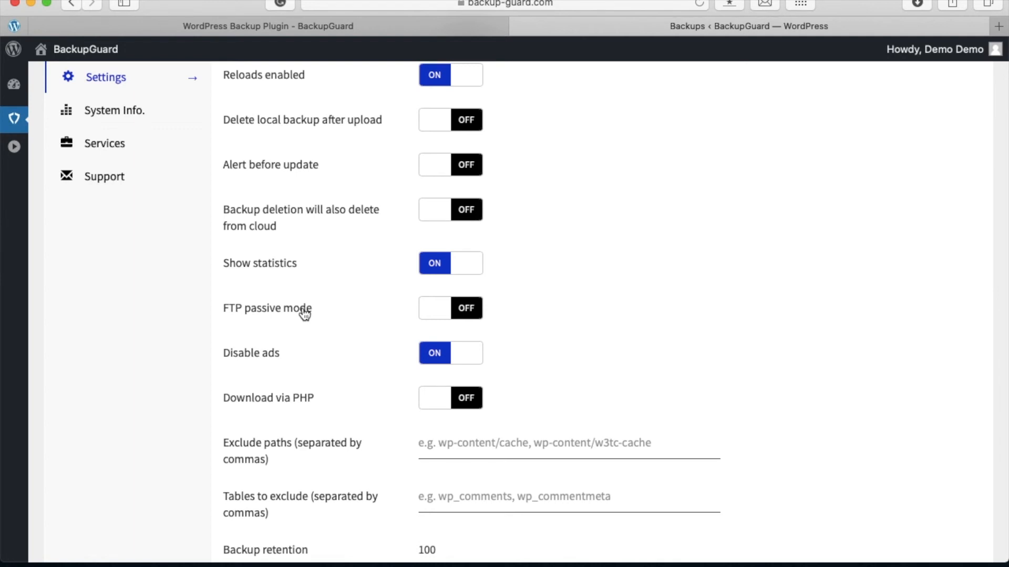
{"action": "scroll", "coordinate": [303, 314], "scroll_direction": "down", "scroll_amount": 3}
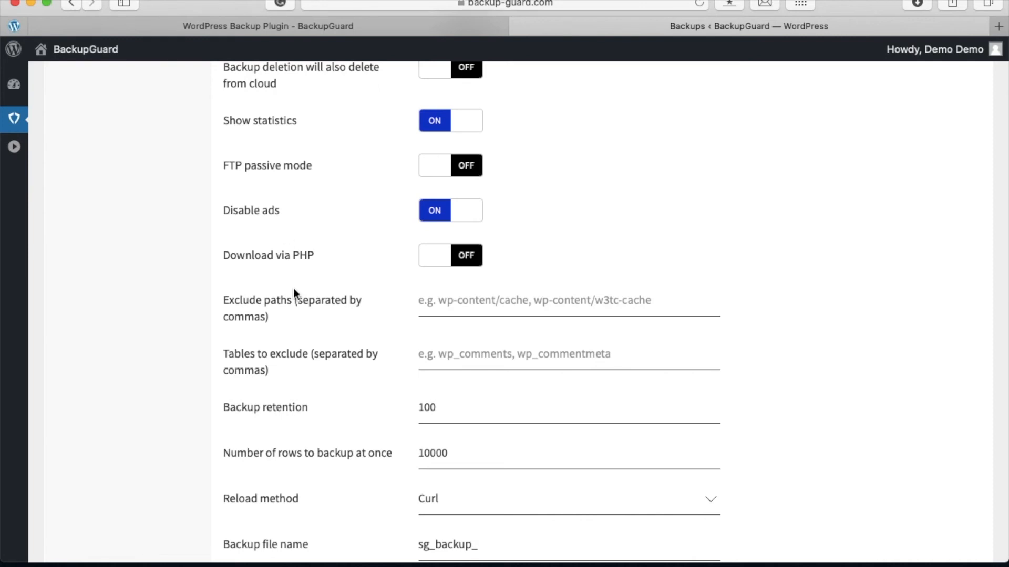
{"action": "scroll", "coordinate": [293, 288], "scroll_direction": "down", "scroll_amount": 3}
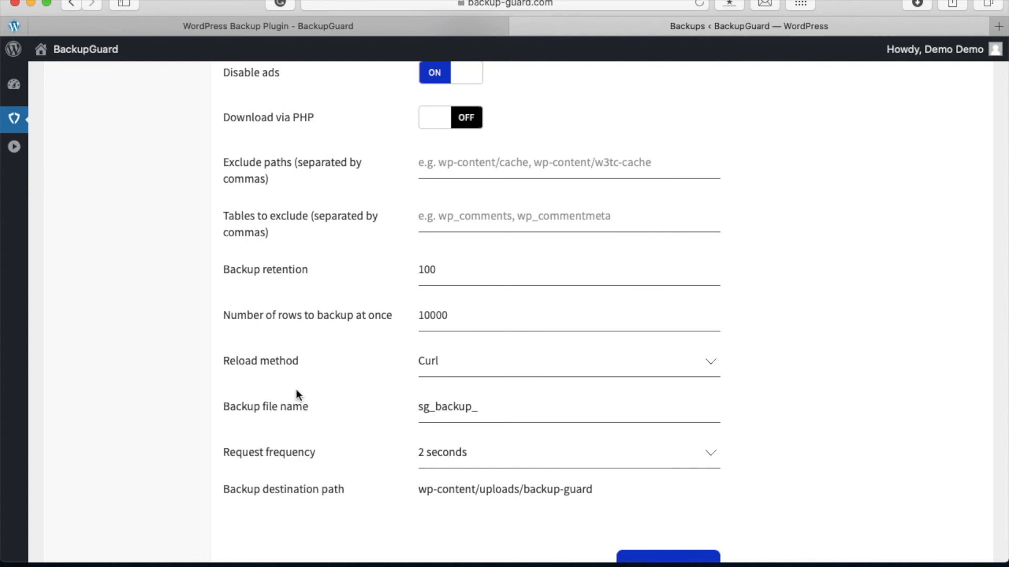
{"action": "scroll", "coordinate": [286, 405], "scroll_direction": "down", "scroll_amount": 2}
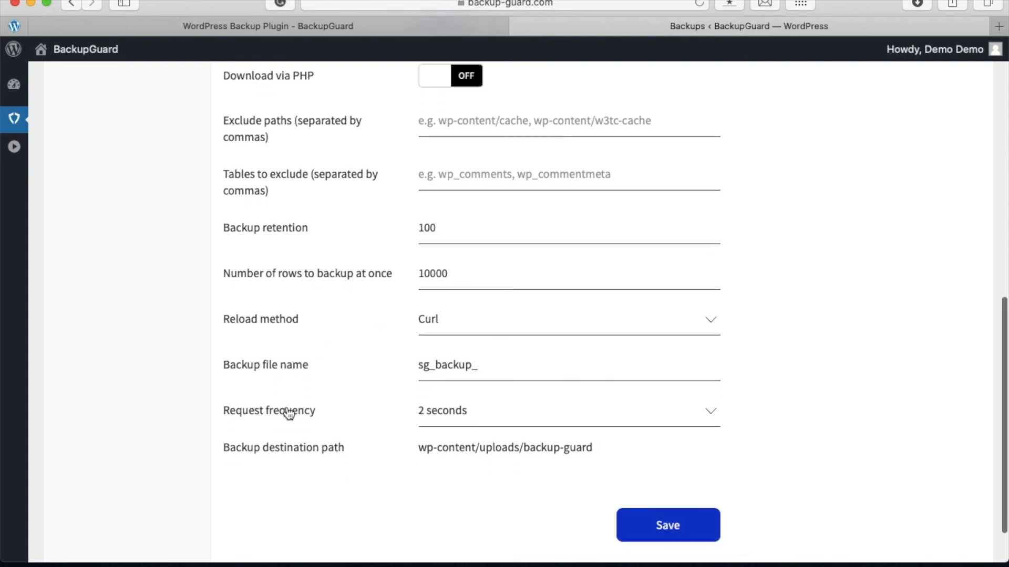
{"action": "scroll", "coordinate": [289, 414], "scroll_direction": "up", "scroll_amount": 5}
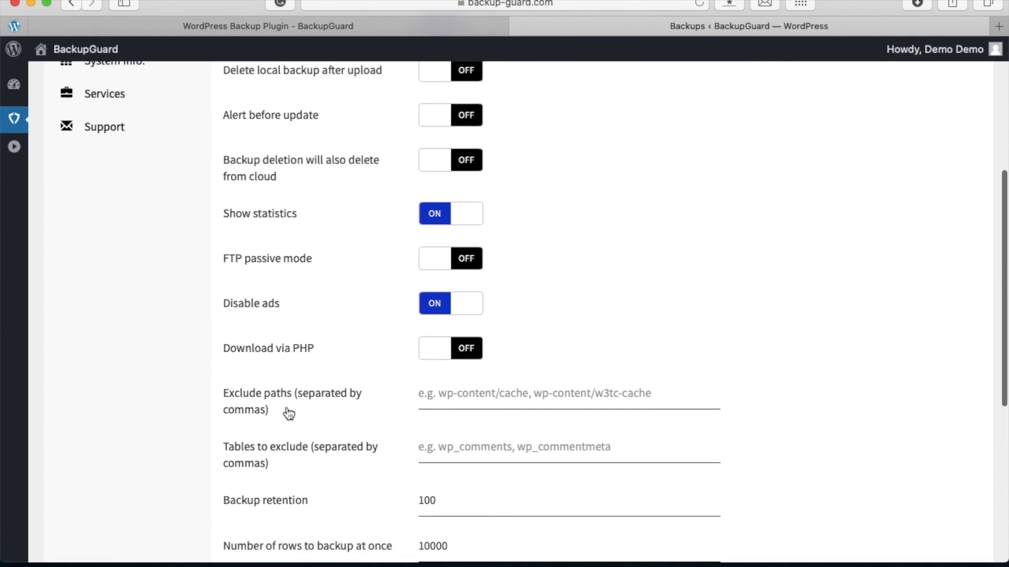
{"action": "scroll", "coordinate": [288, 413], "scroll_direction": "down", "scroll_amount": 8}
{"action": "scroll", "coordinate": [295, 362], "scroll_direction": "up", "scroll_amount": 10}
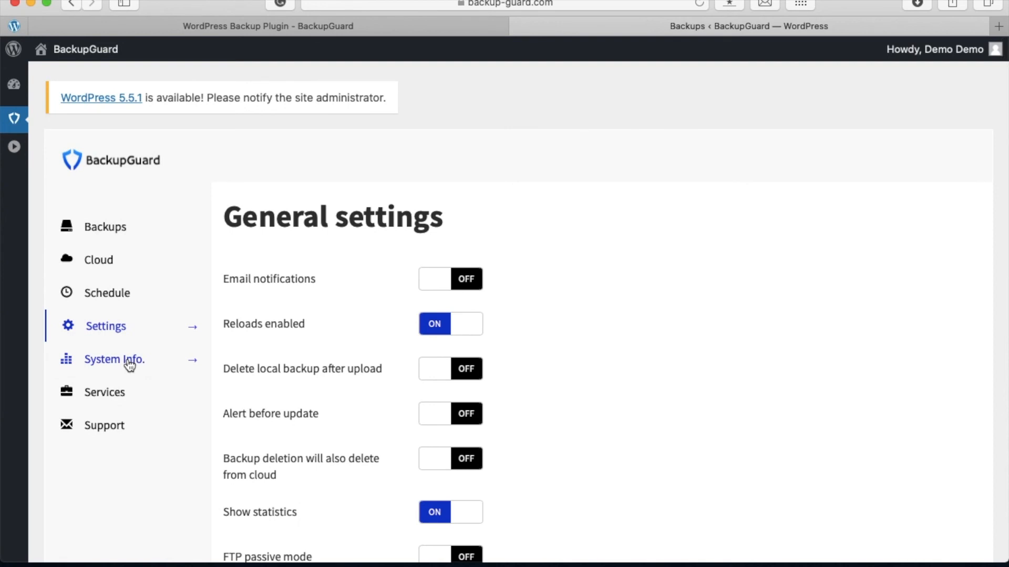
Step: Review the server's system information and the special services offered by the plugin
{"action": "left_click", "coordinate": [129, 362]}
{"action": "scroll", "coordinate": [355, 445], "scroll_direction": "down", "scroll_amount": 2}
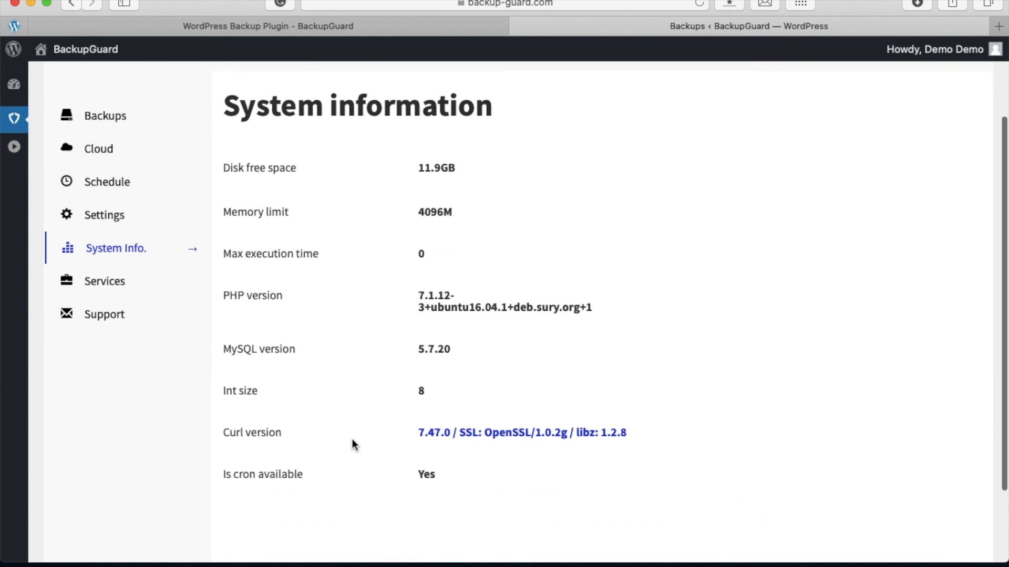
{"action": "scroll", "coordinate": [353, 444], "scroll_direction": "down", "scroll_amount": 3}
{"action": "scroll", "coordinate": [352, 444], "scroll_direction": "up", "scroll_amount": 3}
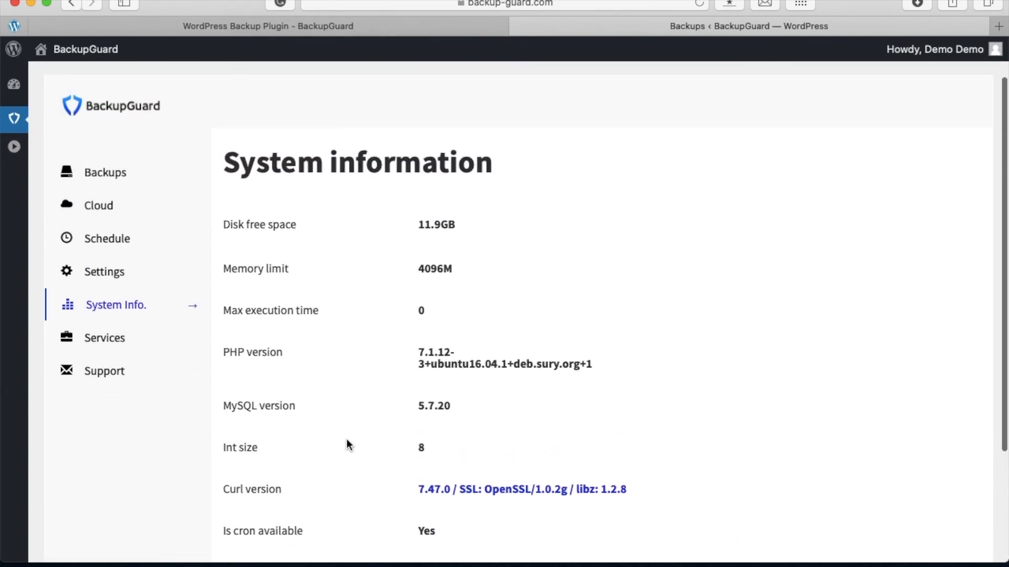
{"action": "left_click", "coordinate": [141, 338]}
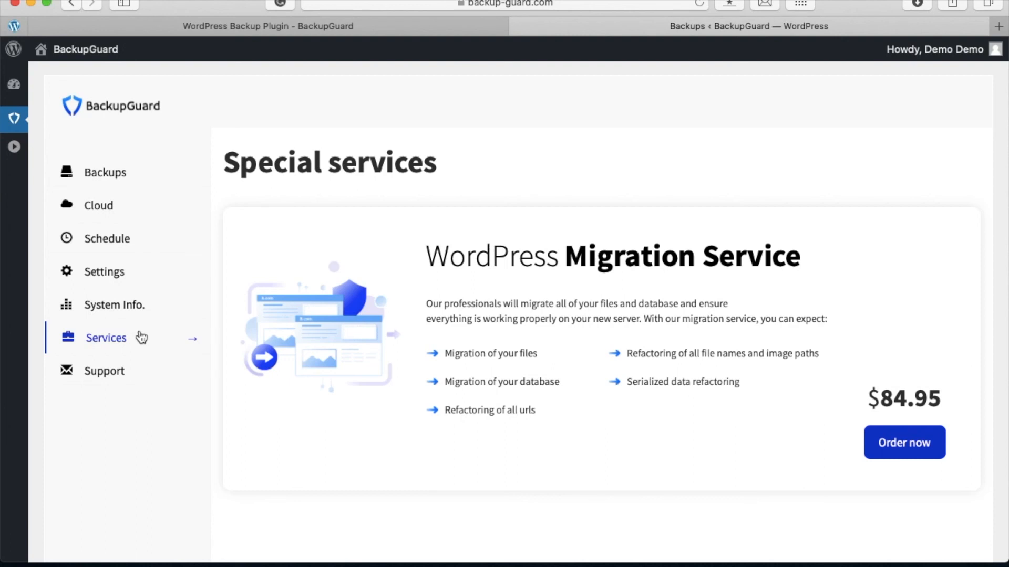
Step: Browse the support help center, examining its frequently read articles, guide categories and contact options
{"action": "left_click", "coordinate": [104, 379]}
{"action": "scroll", "coordinate": [329, 344], "scroll_direction": "down", "scroll_amount": 1}
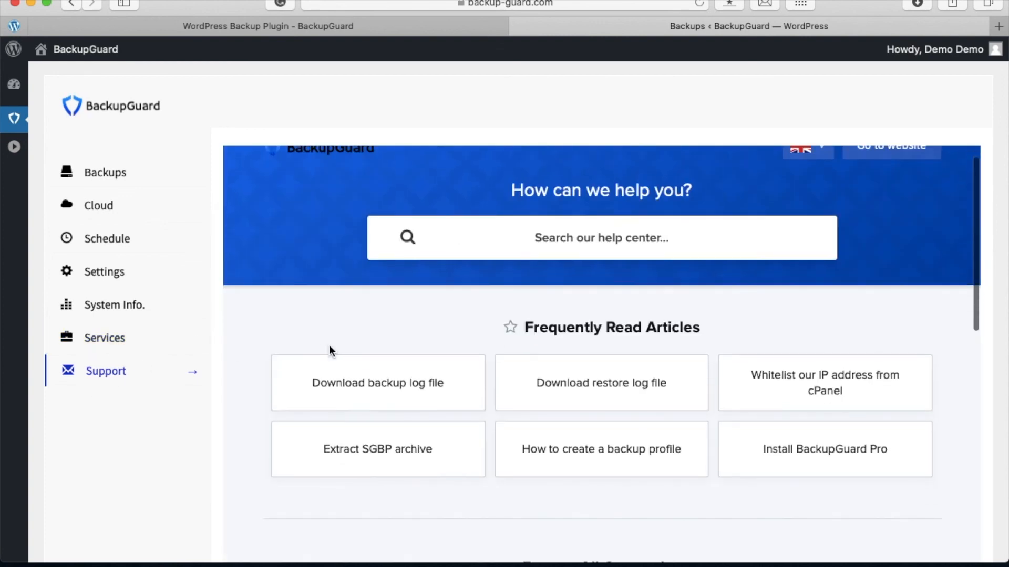
{"action": "scroll", "coordinate": [329, 346], "scroll_direction": "up", "scroll_amount": 1}
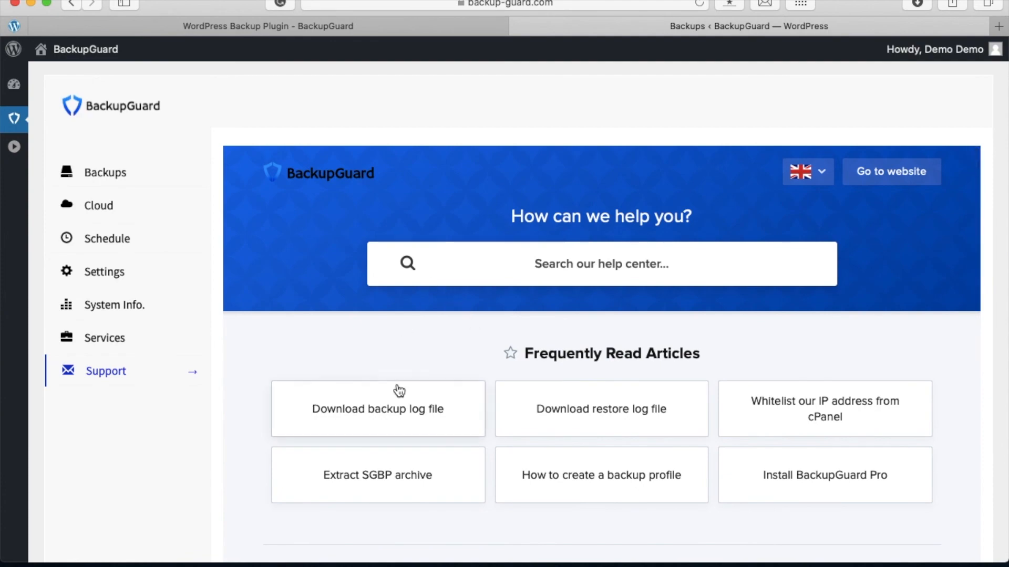
{"action": "scroll", "coordinate": [396, 389], "scroll_direction": "down", "scroll_amount": 12}
{"action": "scroll", "coordinate": [397, 390], "scroll_direction": "up", "scroll_amount": 12}
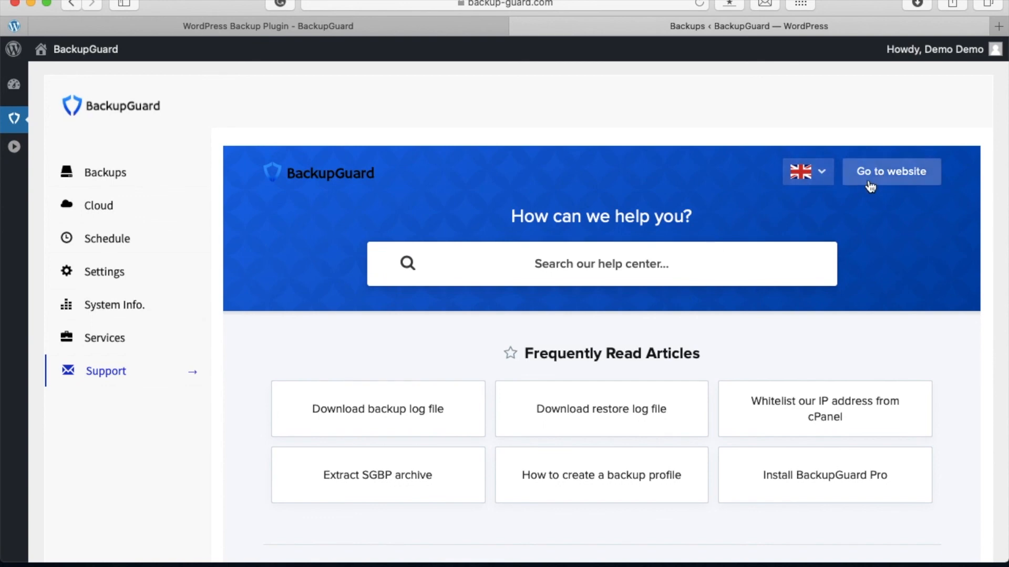
{"action": "scroll", "coordinate": [789, 333], "scroll_direction": "down", "scroll_amount": 15}
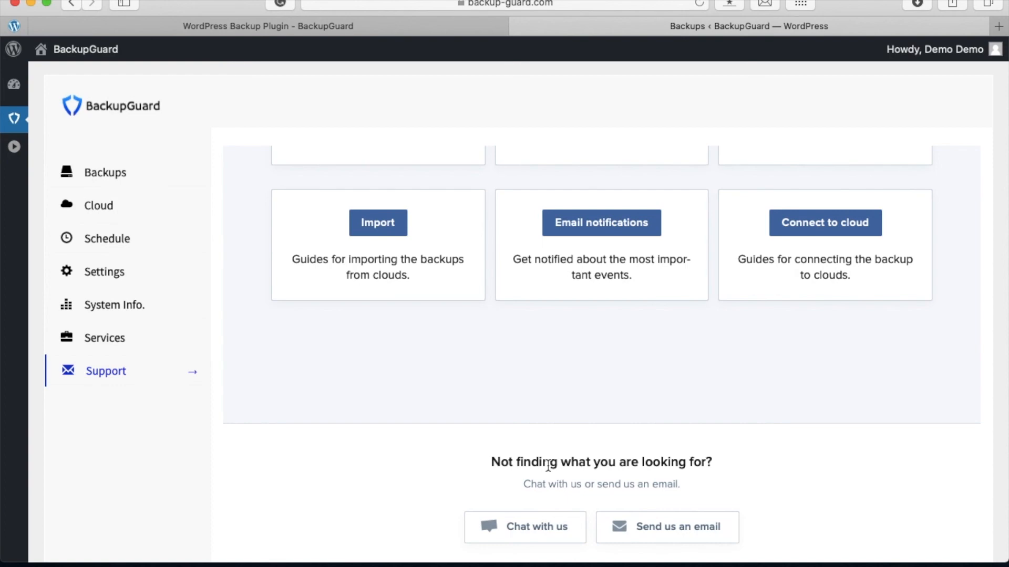
{"action": "scroll", "coordinate": [691, 312], "scroll_direction": "up", "scroll_amount": 15}
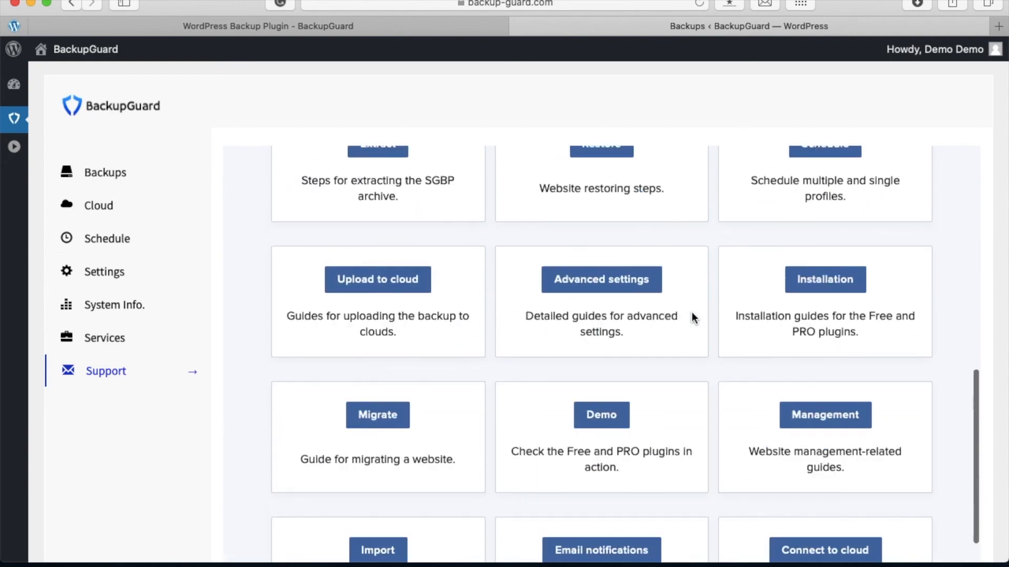
{"action": "scroll", "coordinate": [691, 312], "scroll_direction": "up", "scroll_amount": 1}
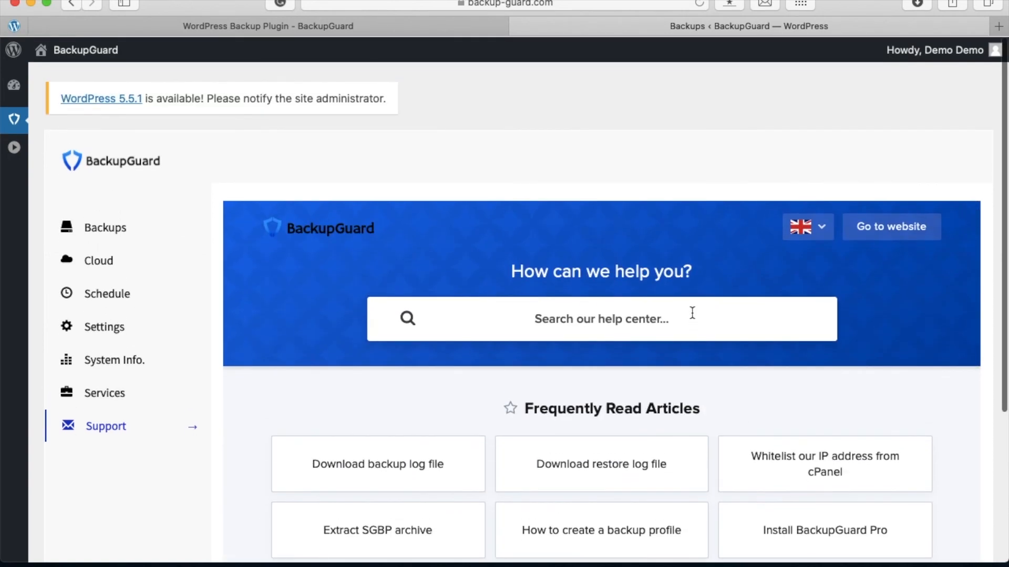